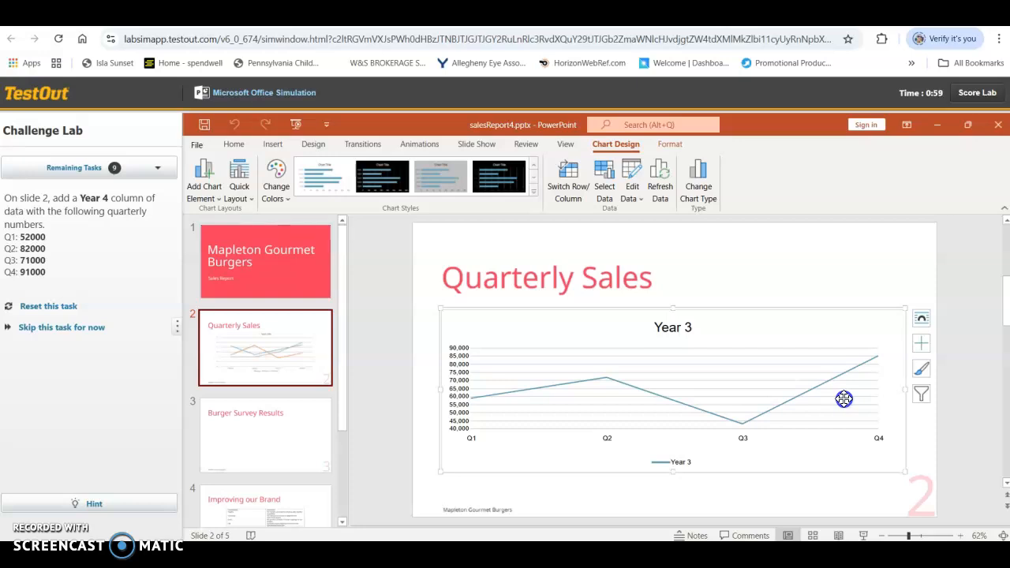
Open the Quarterly Sales chart's data for editing and head the empty column C with Year 4.
left_click(639, 191)
left_click(649, 212)
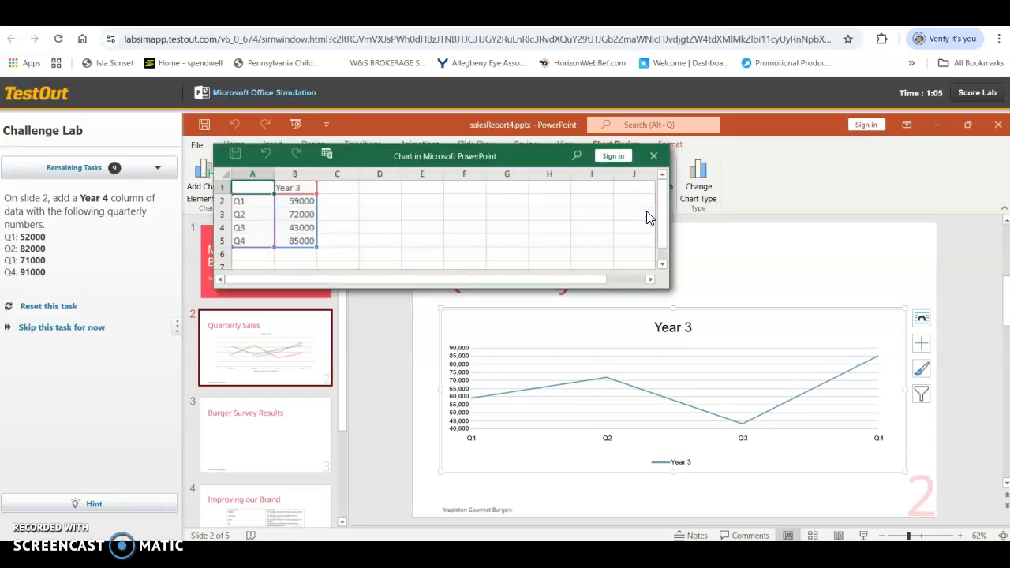
left_click(339, 189)
type("Year 4")
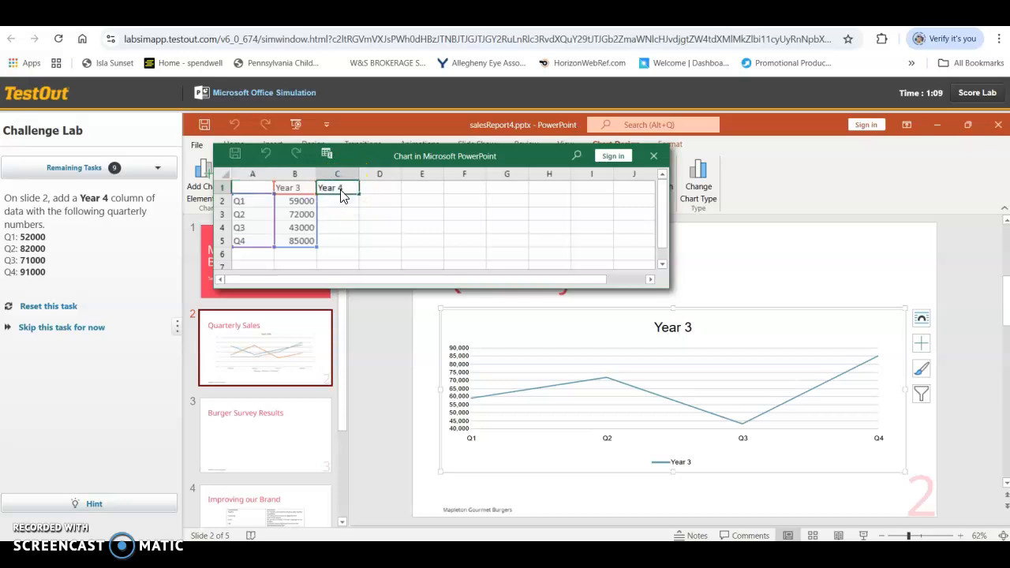
key("Return")
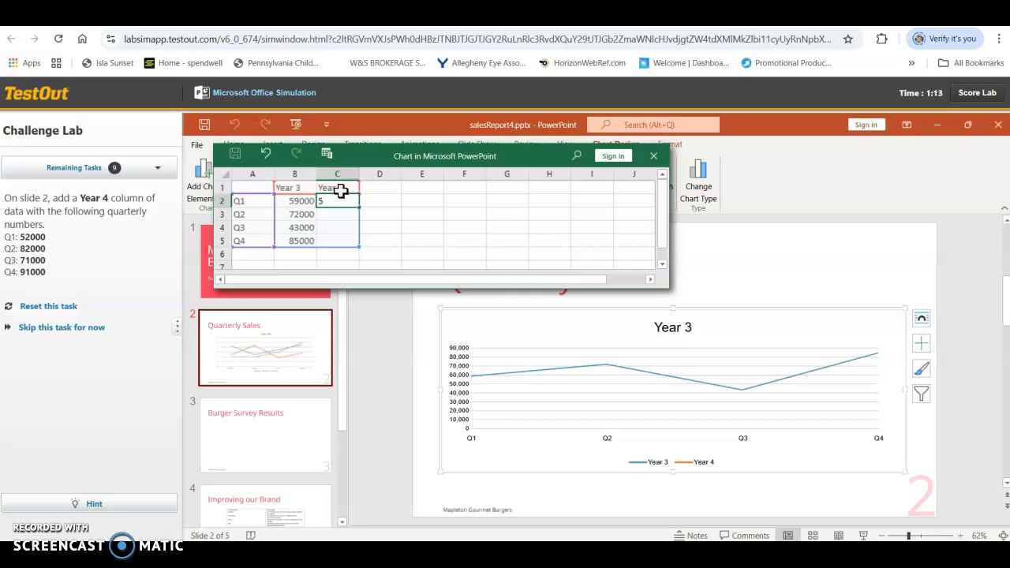
Enter the Year 4 values 52000, 82000, 71000 and 91000 for Q1 to Q4 and continue to the next task.
key("Return")
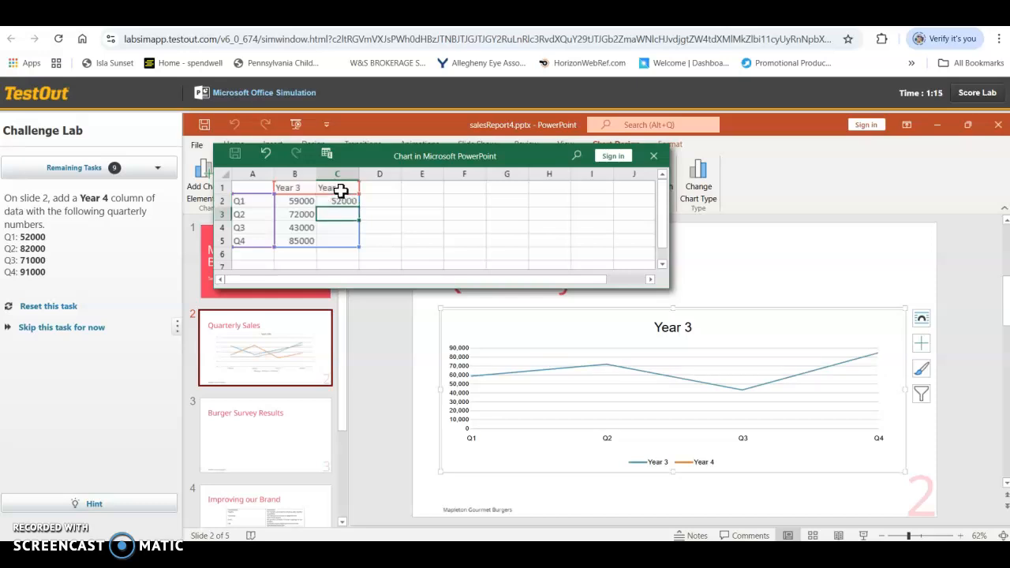
type("82000")
key("Return")
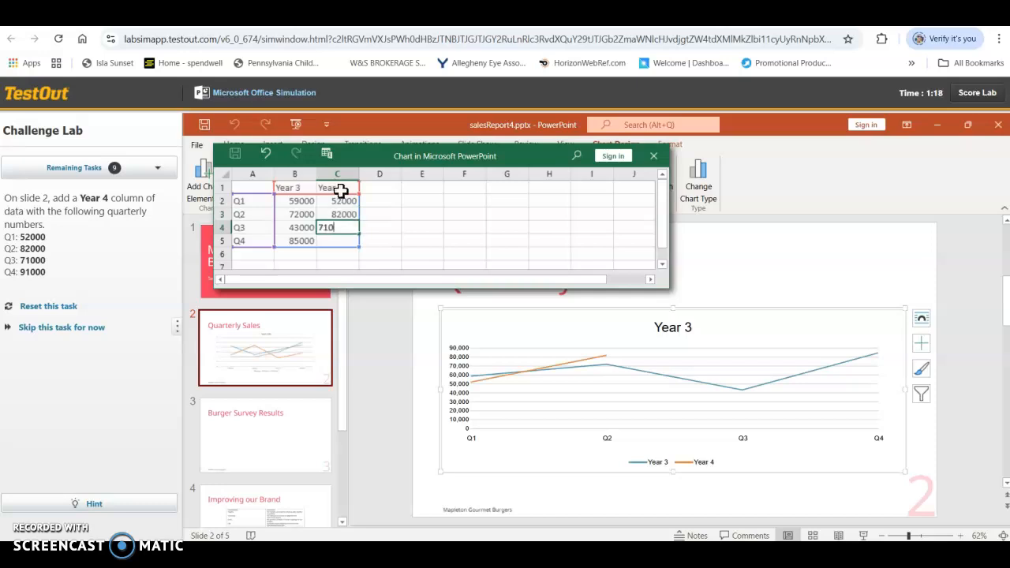
type("71000")
key("Return")
type("9")
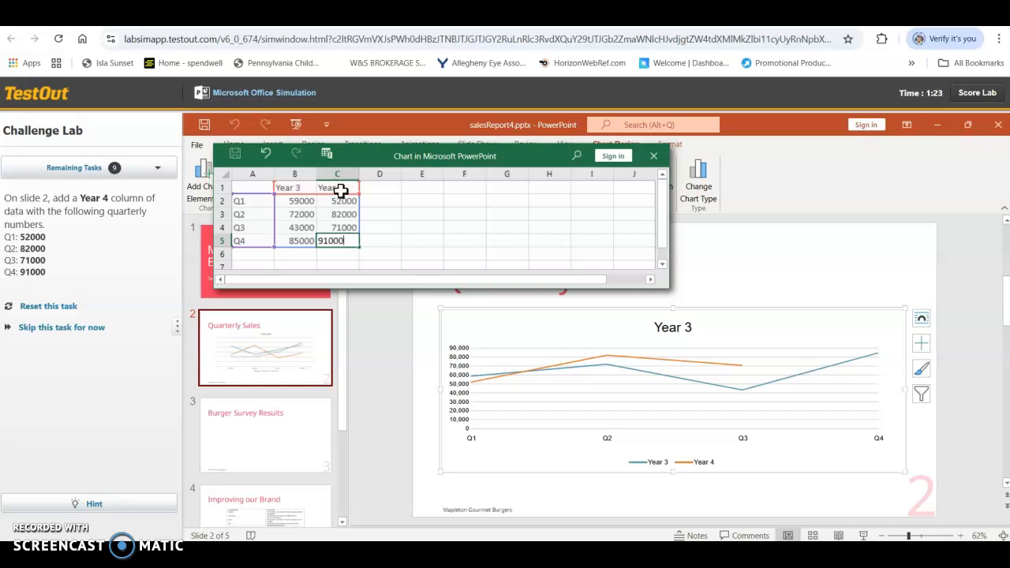
key("Return")
left_click(308, 276)
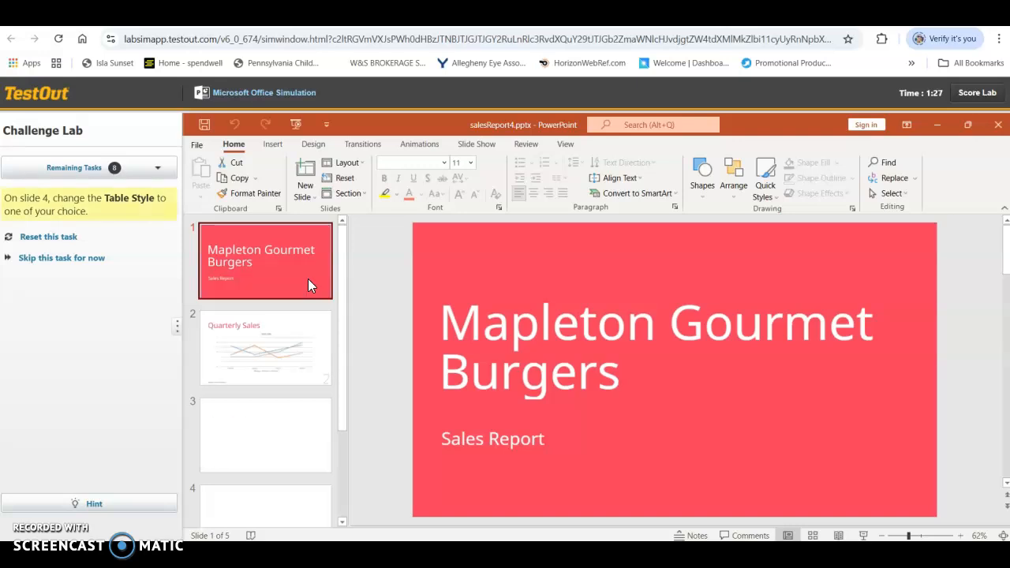
Apply the purple all-borders Light table style to the Improving our Brand table on slide 4 and continue to the next task.
left_click(284, 513)
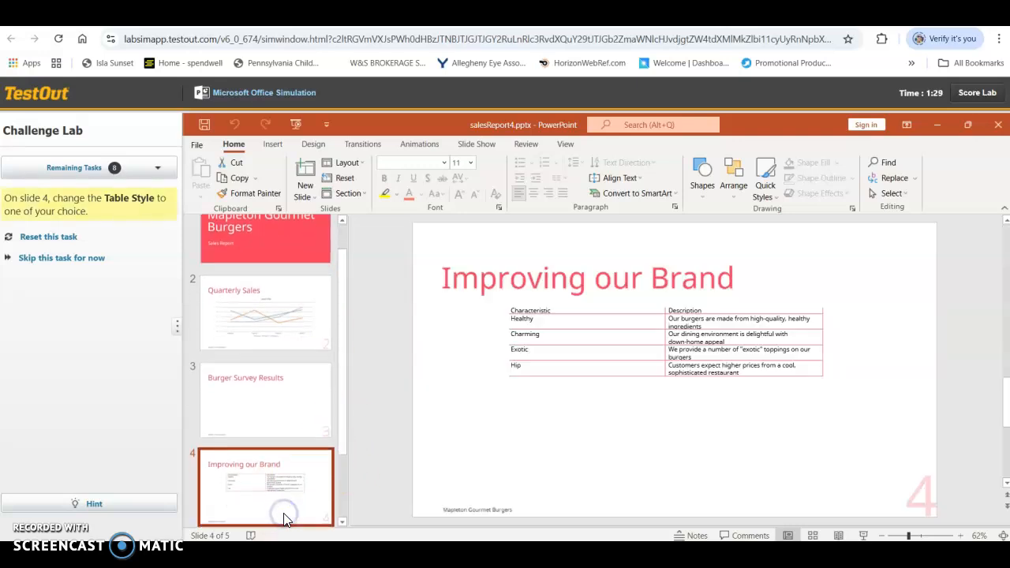
left_click(546, 347)
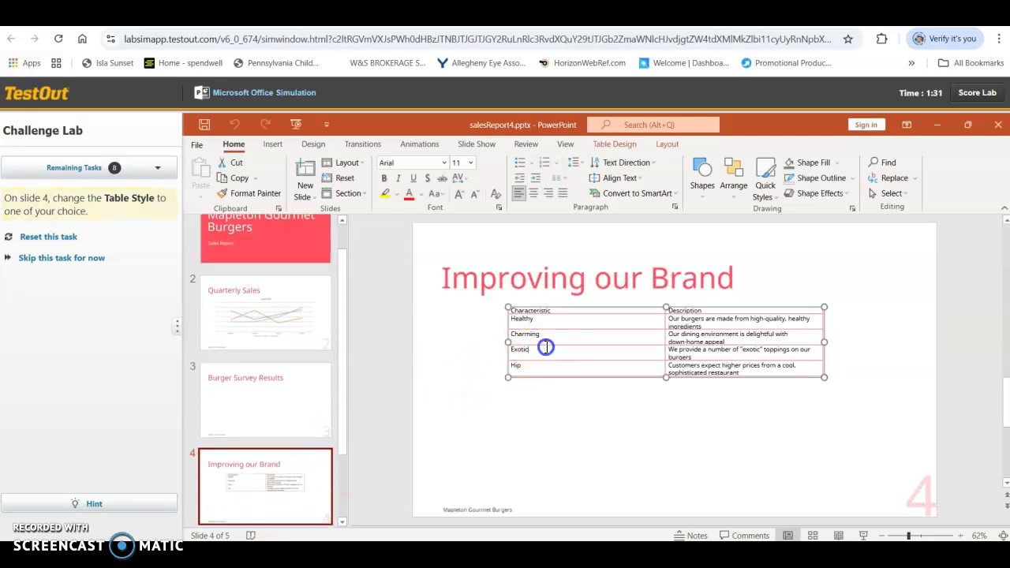
left_click(617, 145)
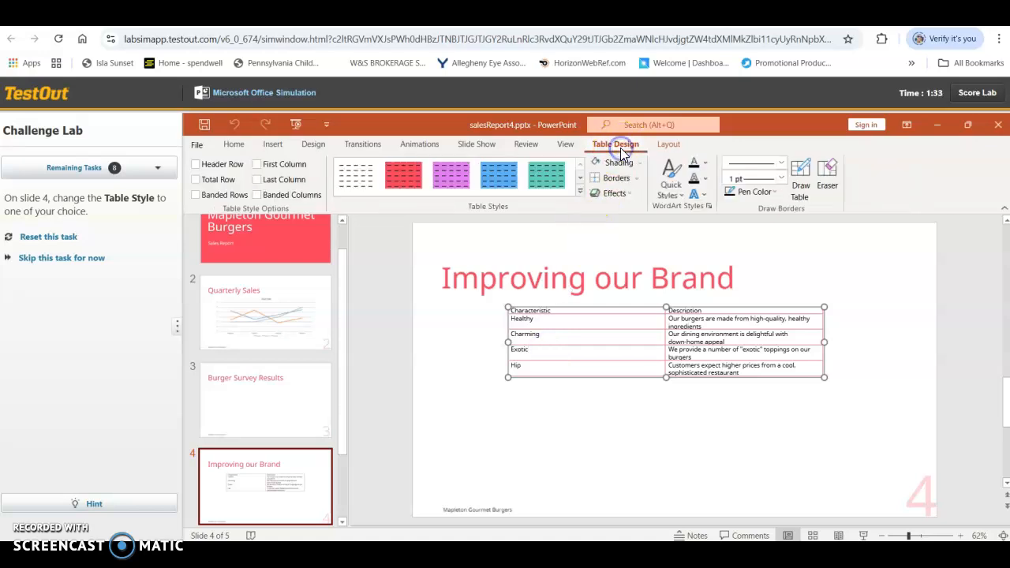
left_click(581, 194)
left_click(579, 191)
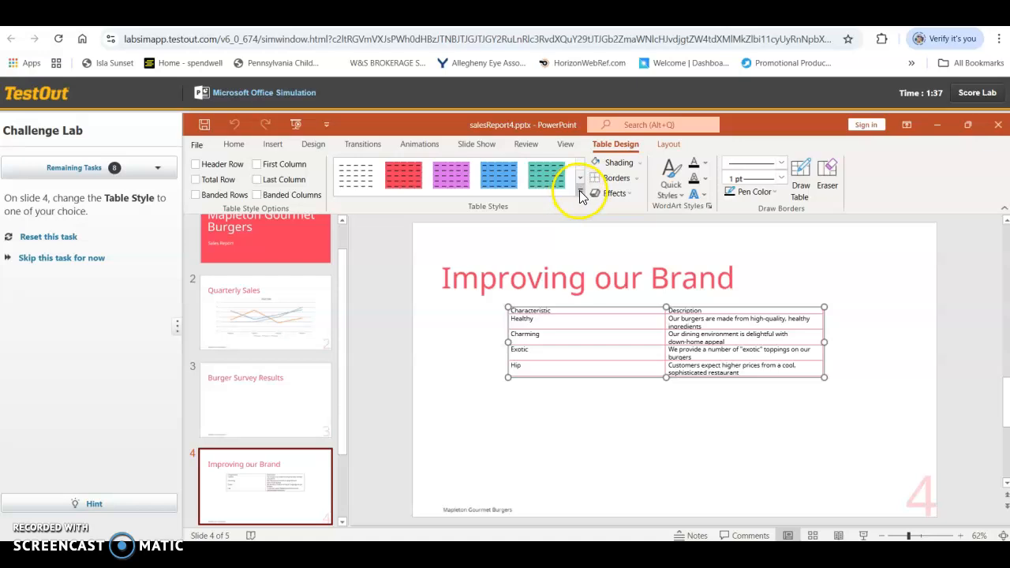
left_click(440, 380)
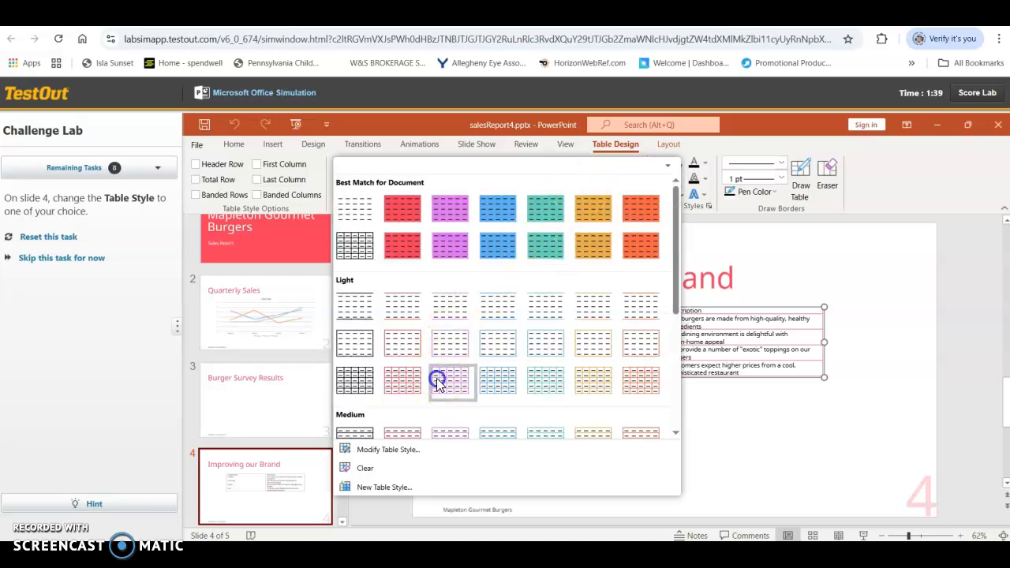
left_click(354, 278)
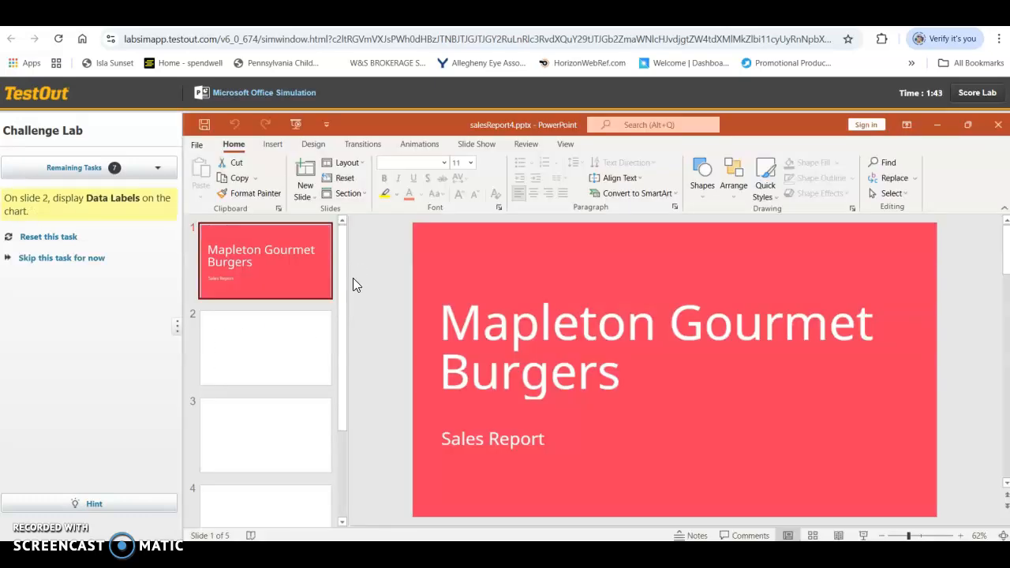
Add centered data labels to the Quarterly Sales chart on slide 2 and continue to the next task.
left_click(282, 351)
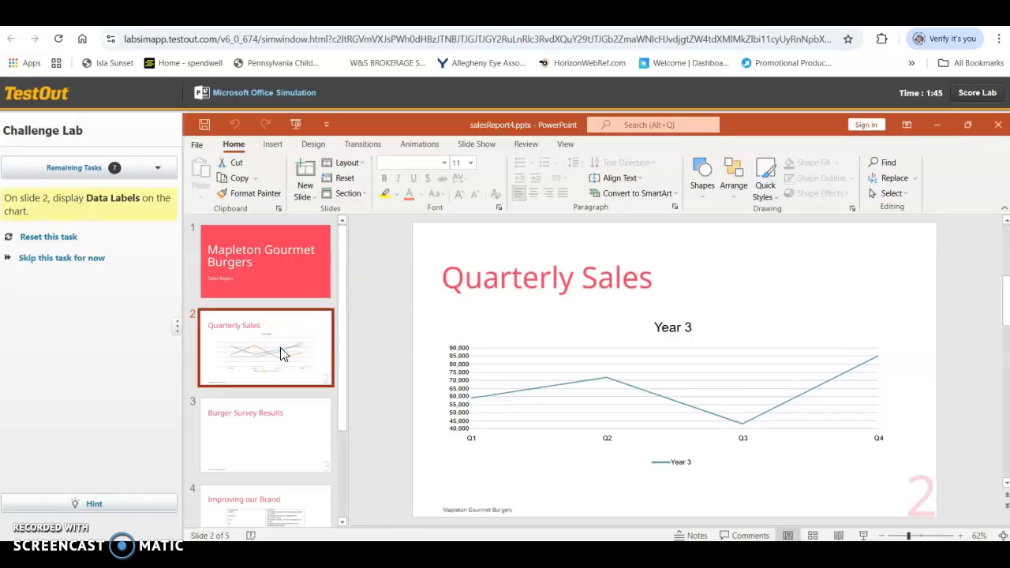
left_click(460, 368)
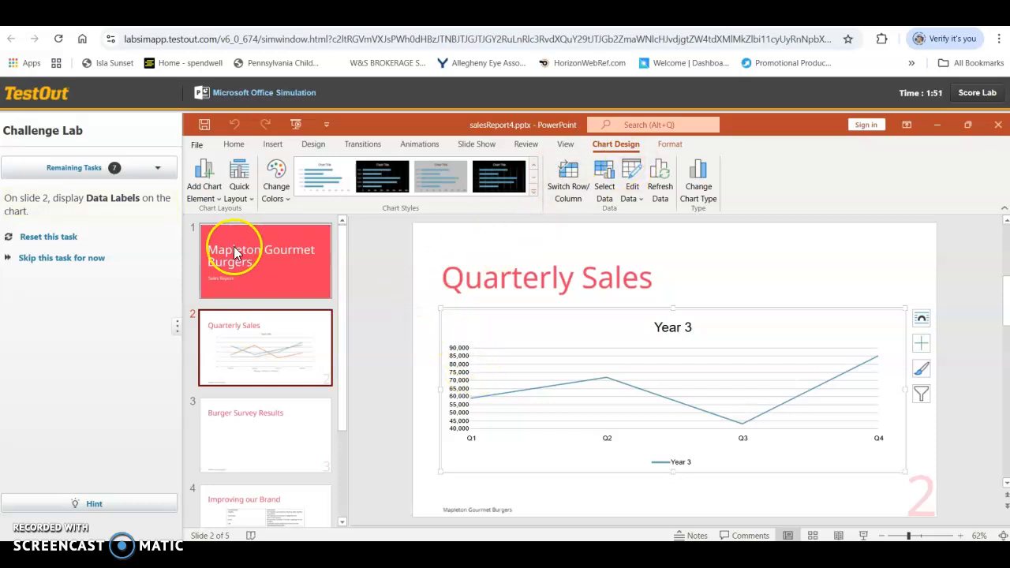
left_click(216, 202)
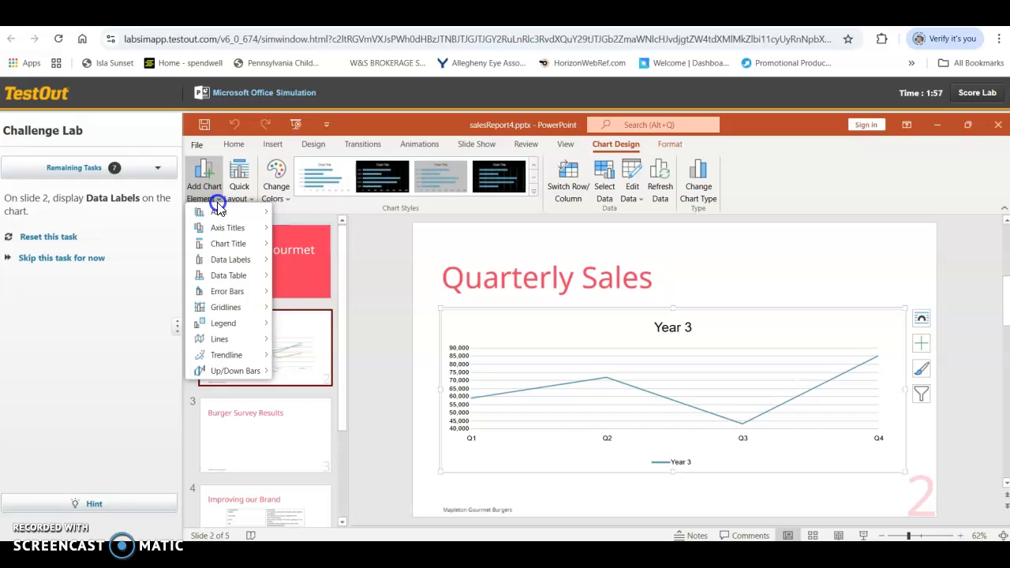
mouse_move(245, 267)
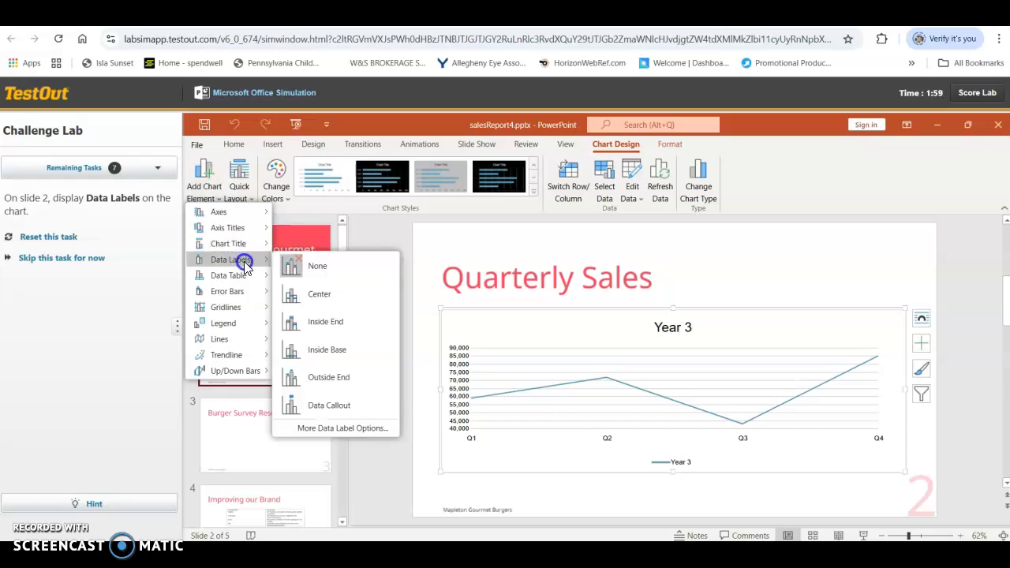
left_click(338, 295)
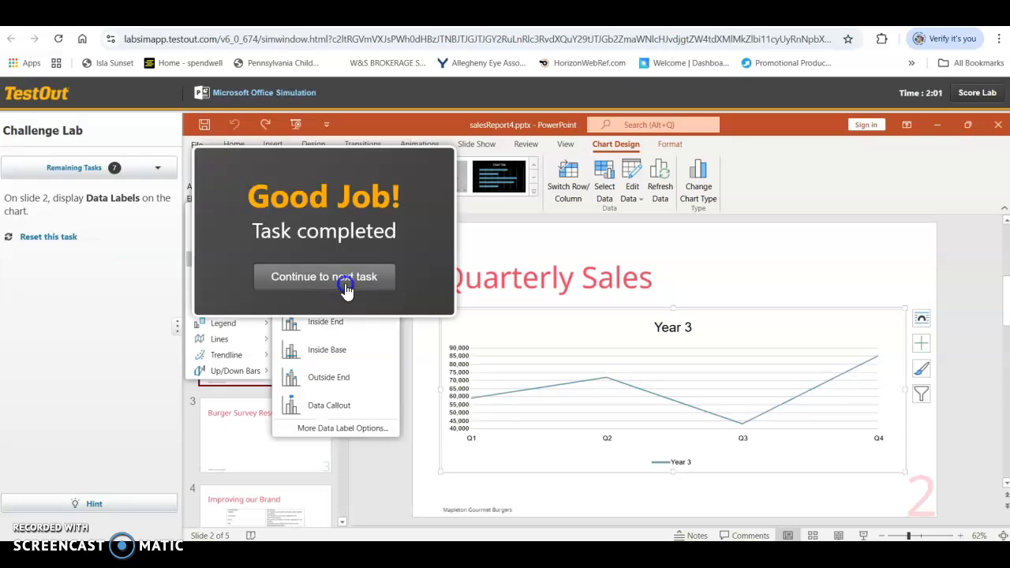
left_click(346, 286)
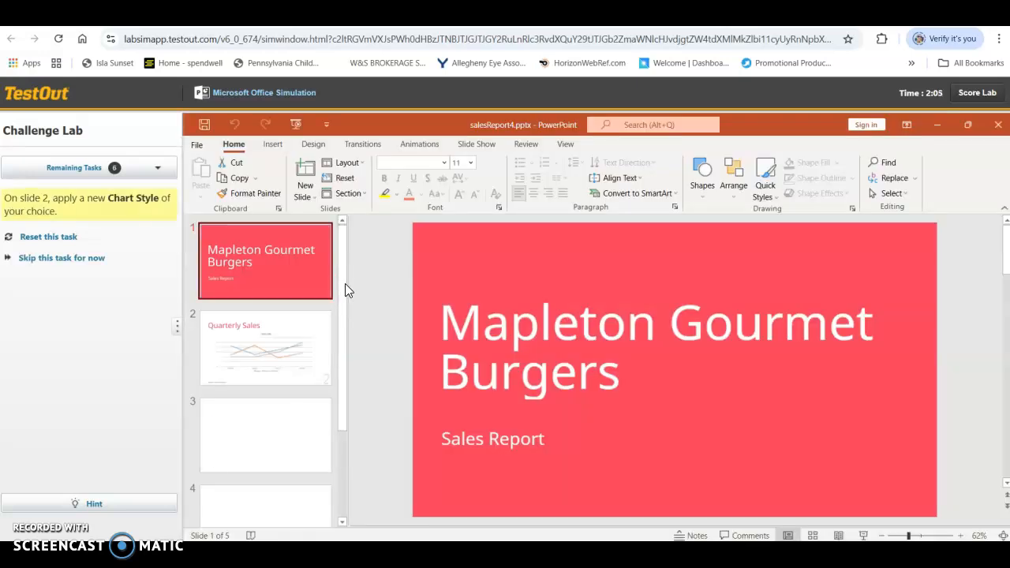
Apply the fourth displayed chart style, with a black background, to the slide 2 chart and continue to the next task.
left_click(309, 347)
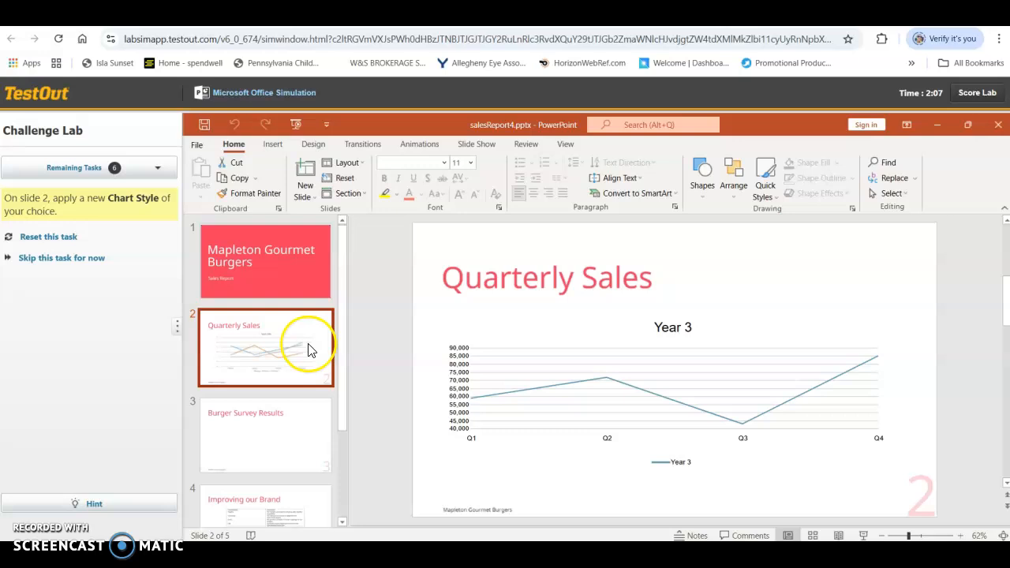
left_click(520, 346)
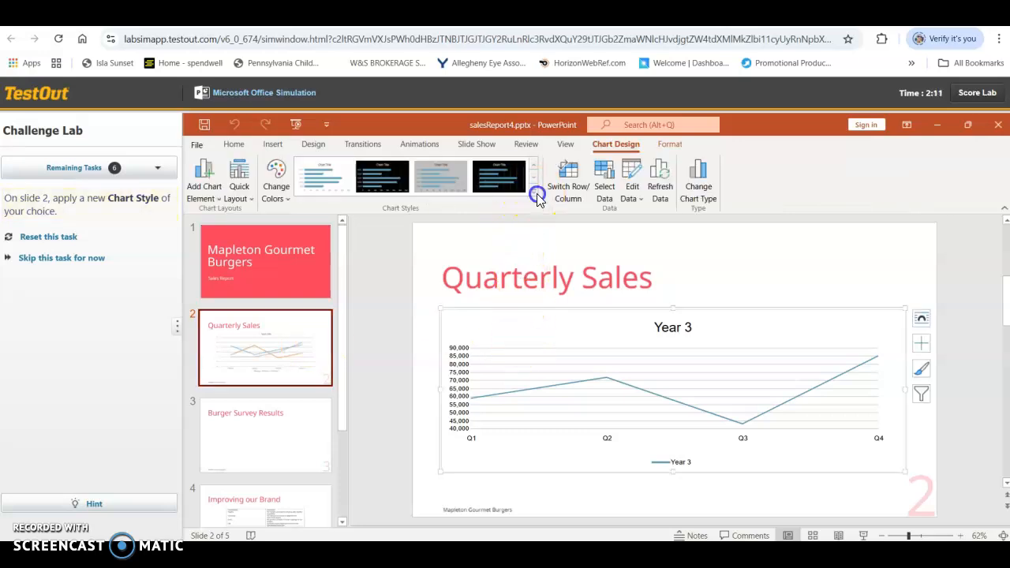
left_click(507, 180)
left_click(378, 275)
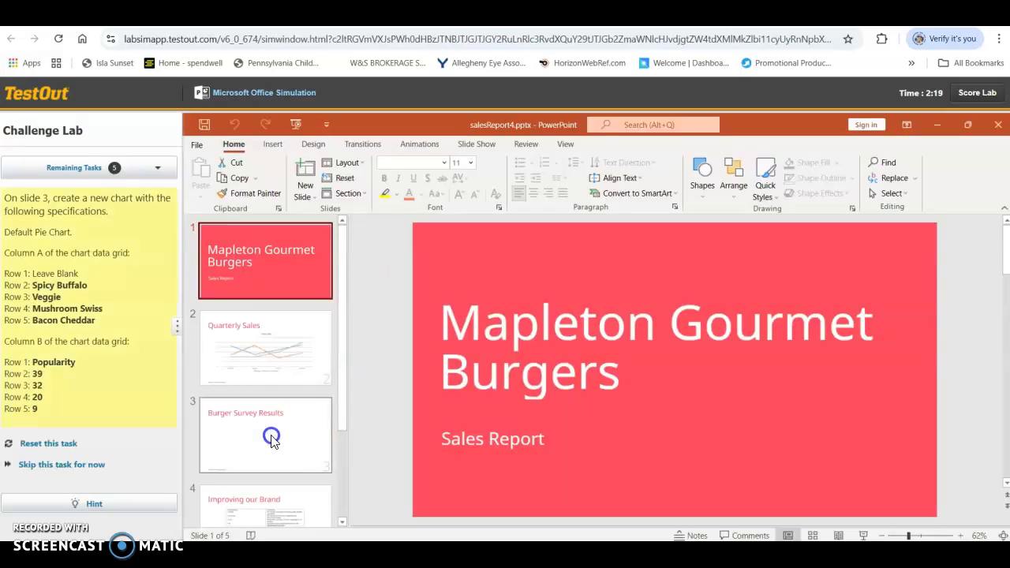
Insert a default pie chart into the content placeholder of the Burger Survey Results slide.
left_click(272, 439)
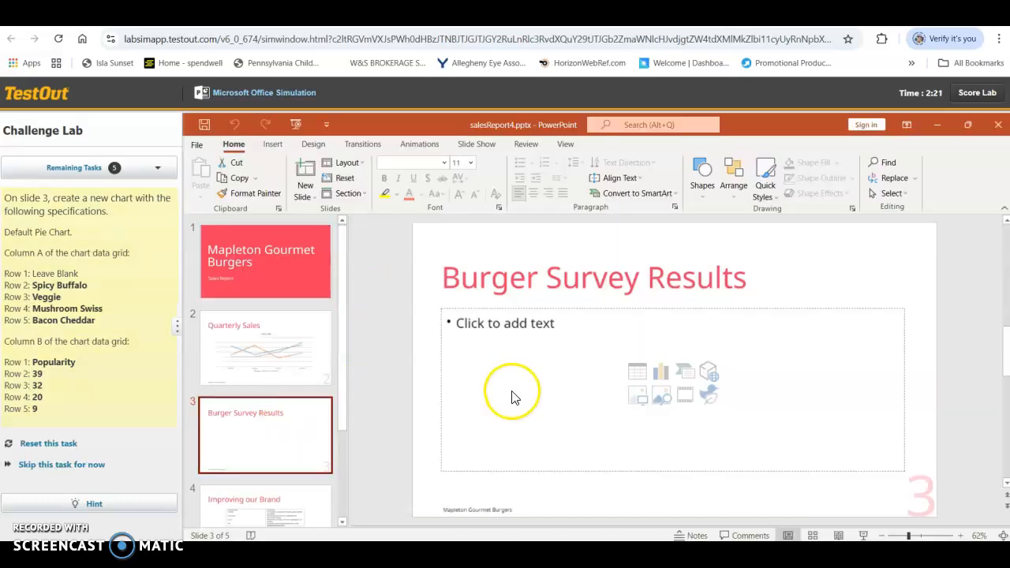
left_click(657, 373)
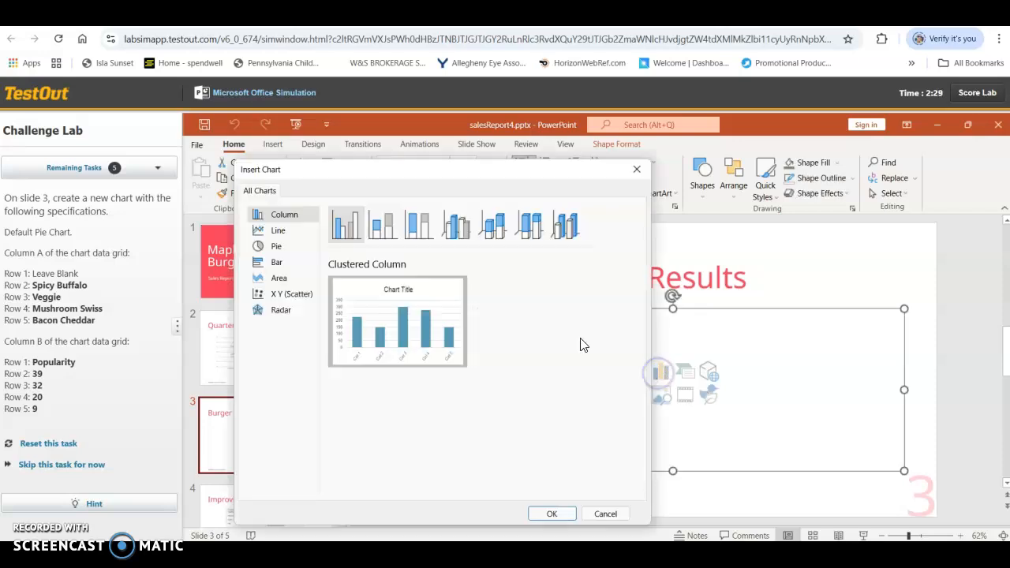
left_click(267, 248)
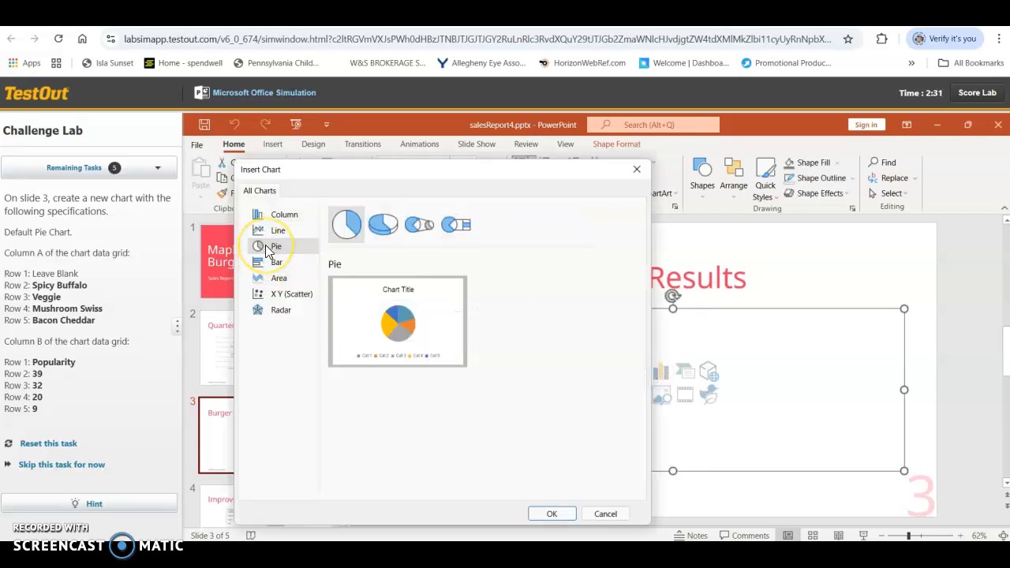
left_click(348, 229)
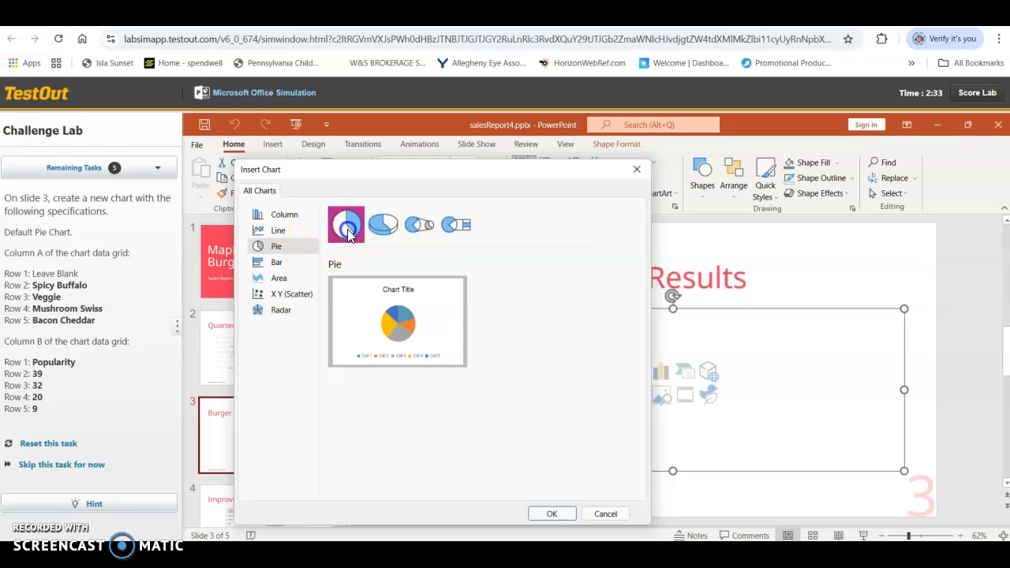
double_click(384, 316)
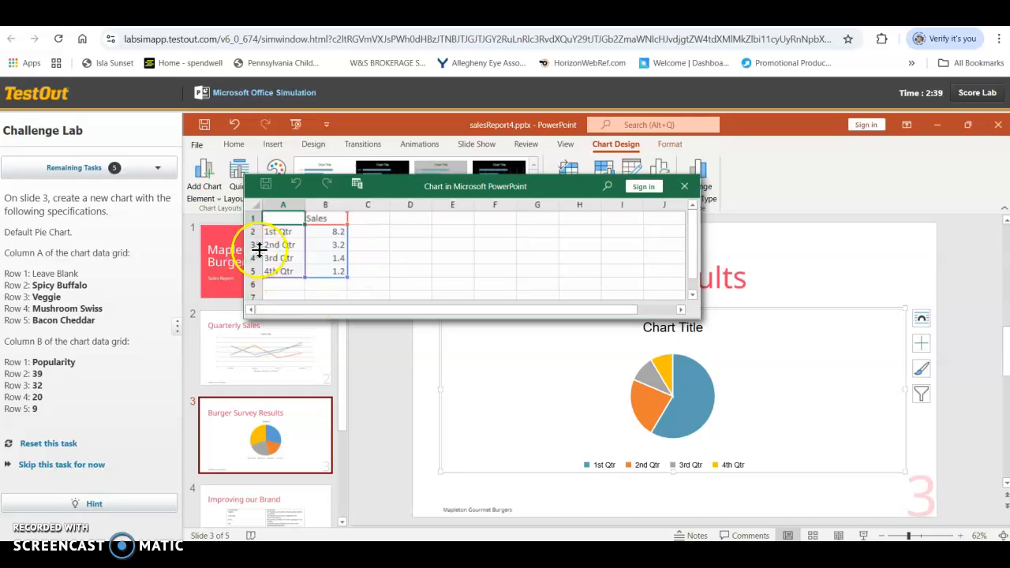
Name the pie chart categories in A2 to A5 Spicy Buffalo, Veggie, Mushroom Swiss and Bacon Cheddar.
left_click(282, 219)
left_click(280, 232)
type("Spicy B")
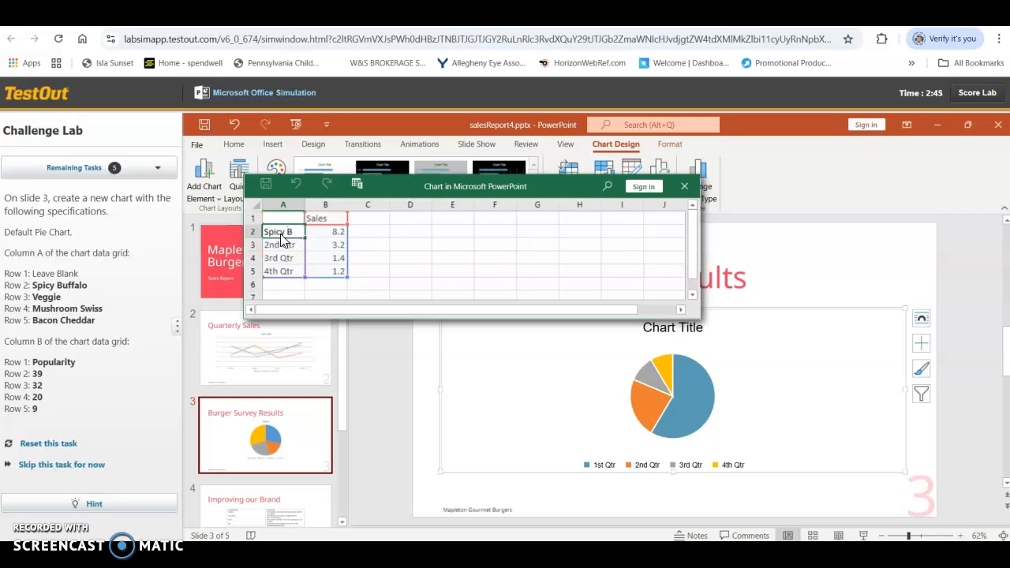
type("uffalo")
key("Return")
type("Veggie")
key("Return")
type("Mushroom Swiss")
key("Return")
type("Bacon Ched")
key("Return")
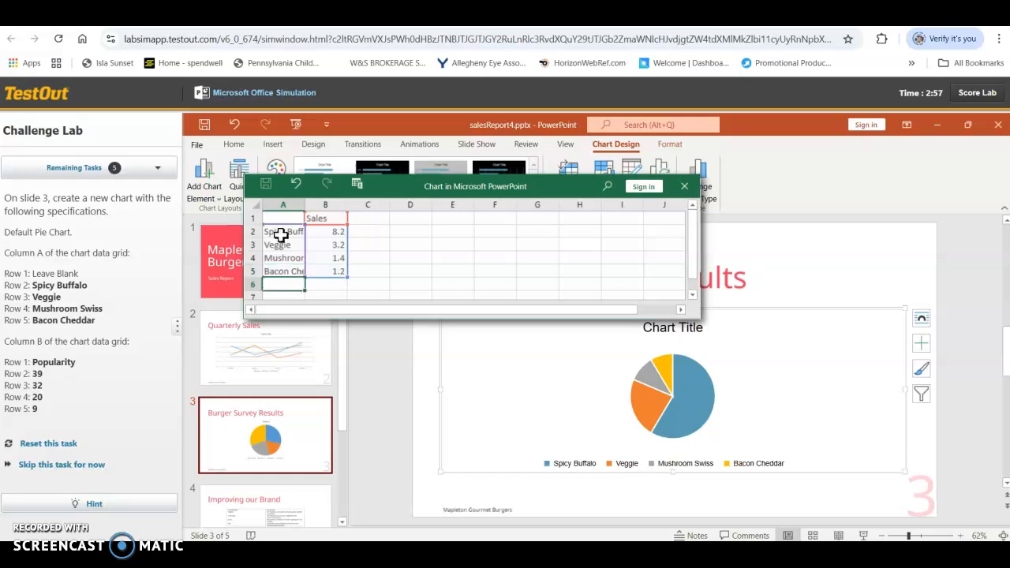
Change the pie chart's series heading in cell B1 to Popularity.
key("Up")
key("Up")
key("Up")
key("Up")
key("Up")
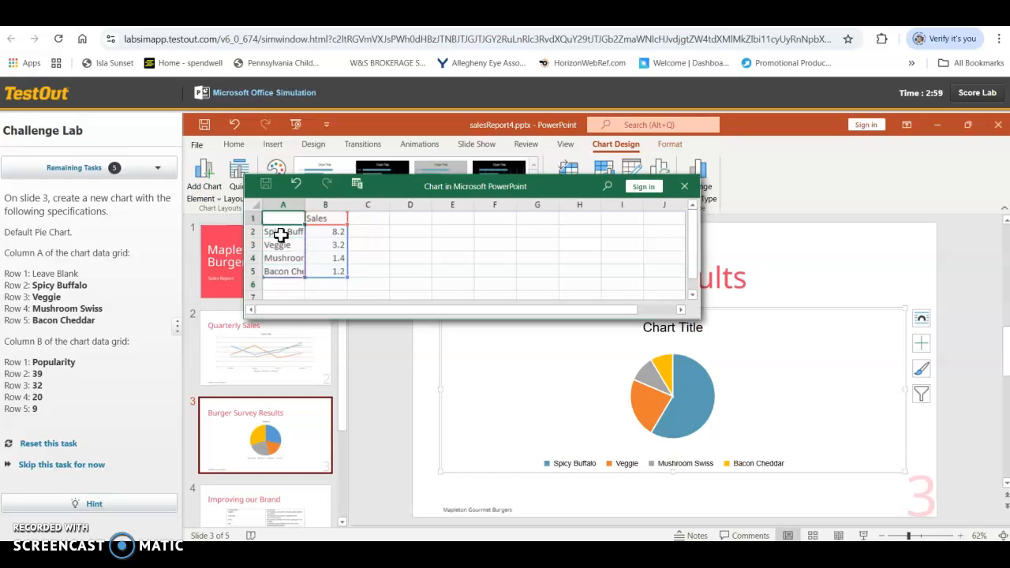
key("Right")
type("P")
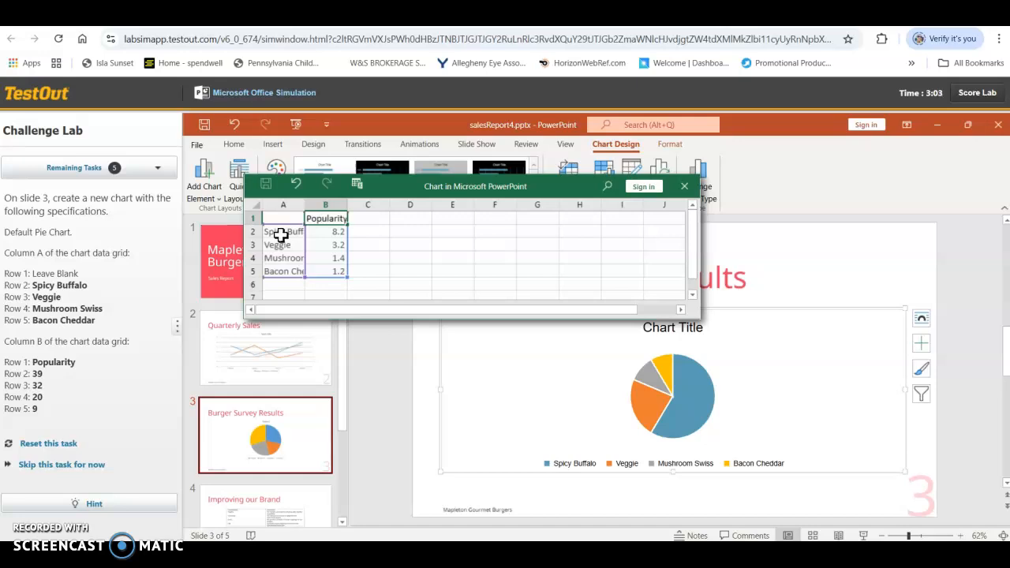
key("Return")
Enter the Popularity values 39, 32, 20 and 9 in B2 to B5 and continue to the next task.
type("2")
type("9")
key("Return")
type("32")
key("Return")
type("20")
key("Return")
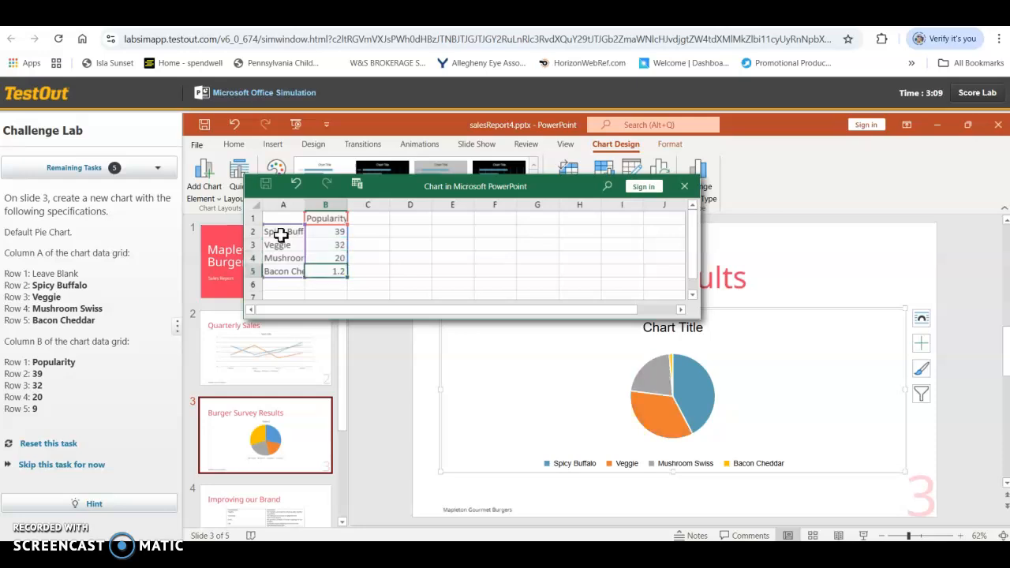
type("9")
key("Return")
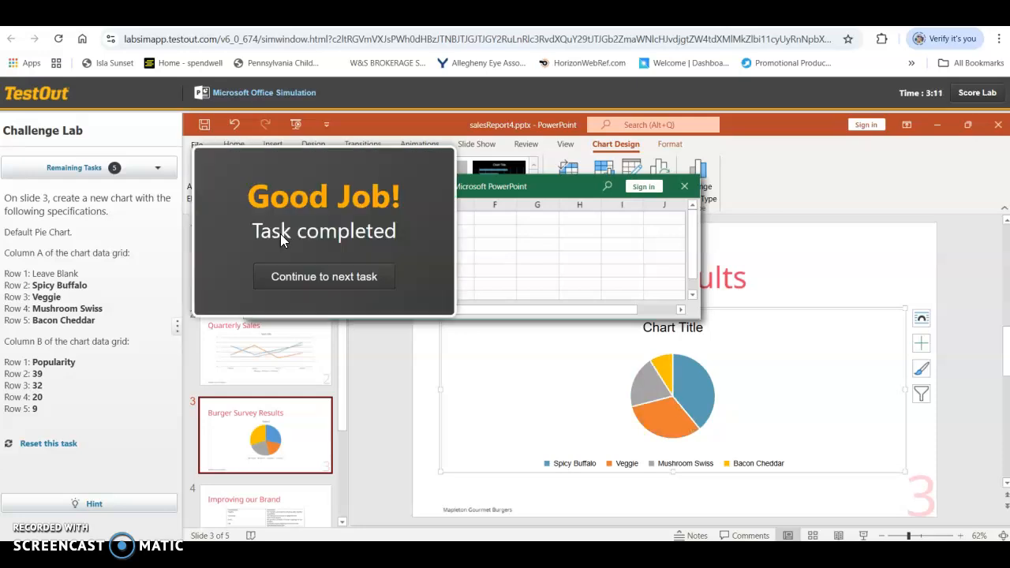
left_click_drag(272, 159, 219, 355)
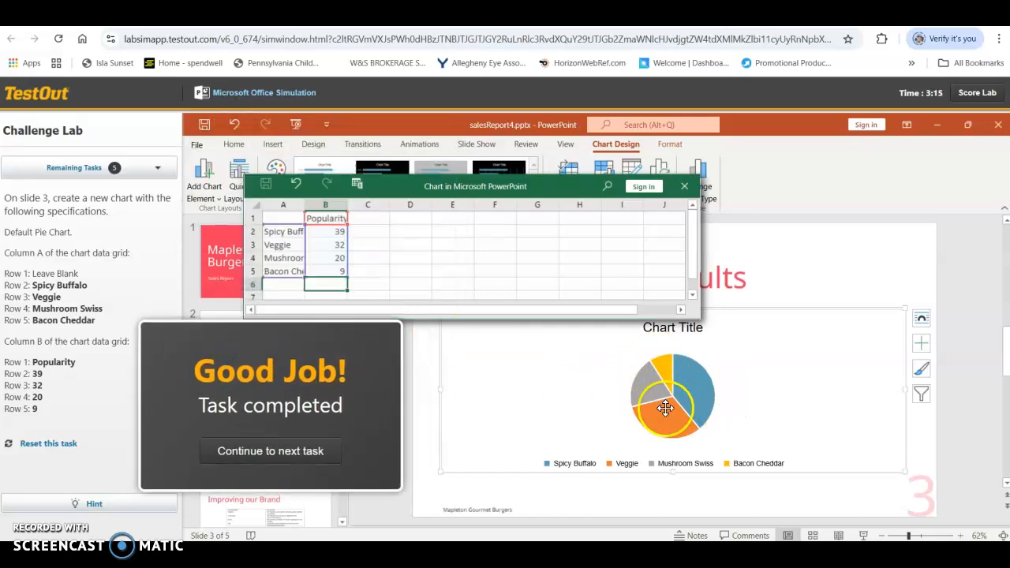
left_click(300, 446)
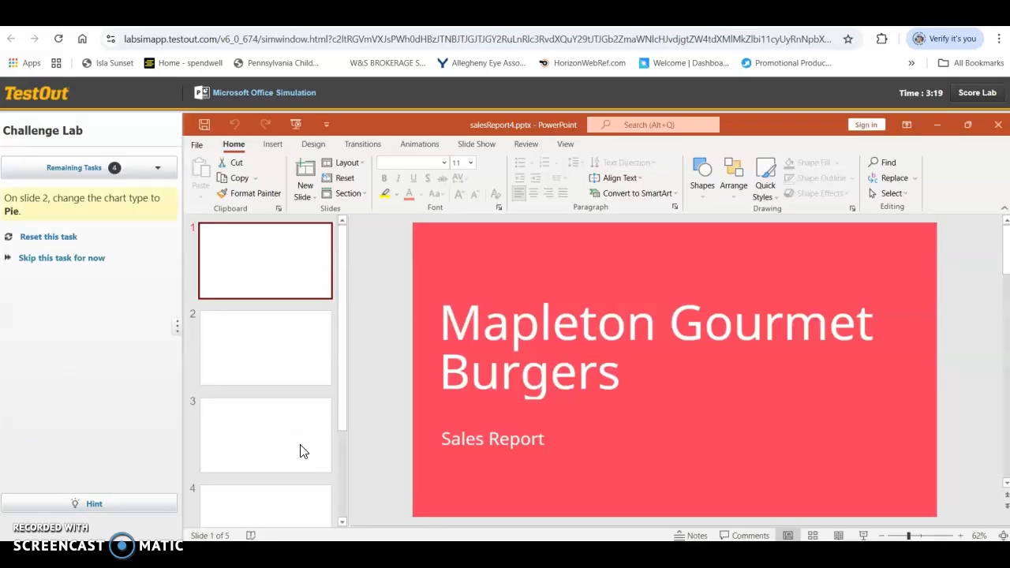
Change the Quarterly Sales chart on slide 2 to the basic Pie type and continue to the next task.
left_click(304, 363)
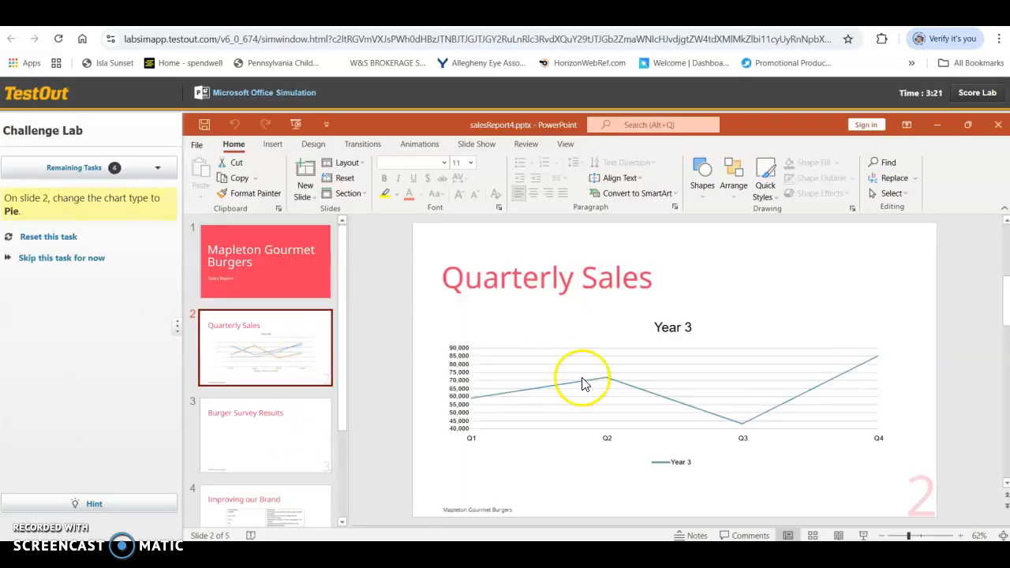
left_click(605, 392)
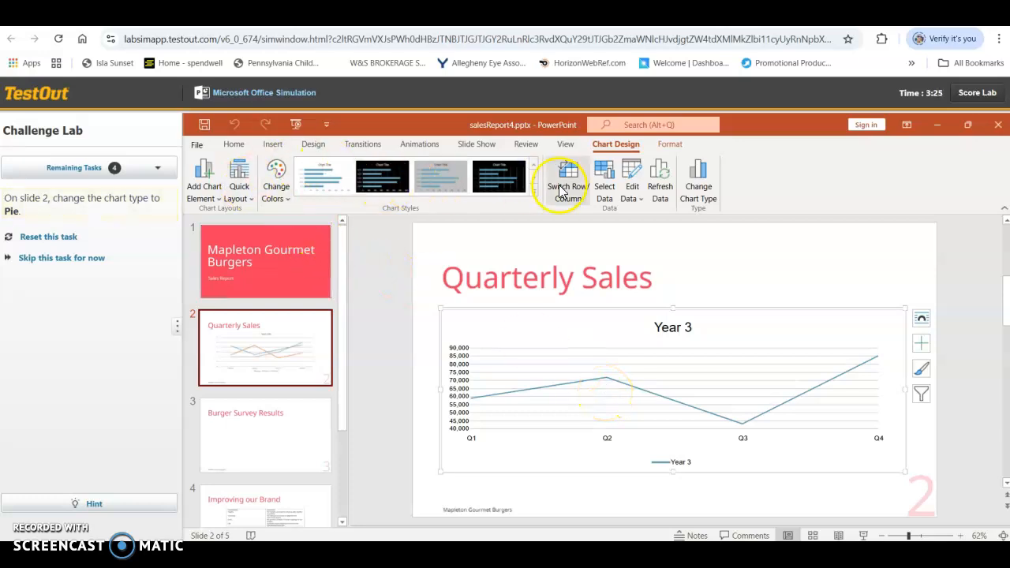
left_click(670, 144)
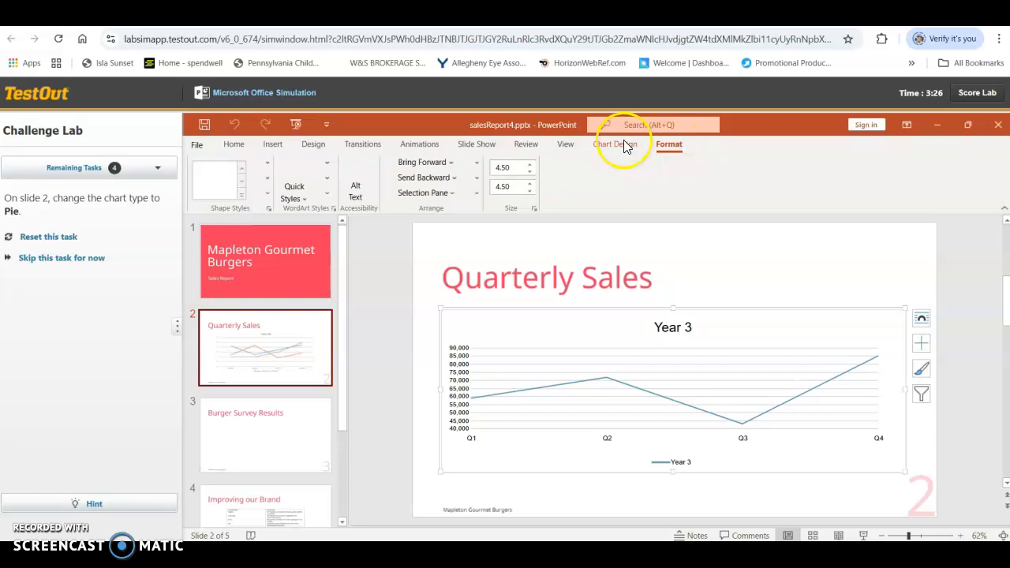
left_click(623, 144)
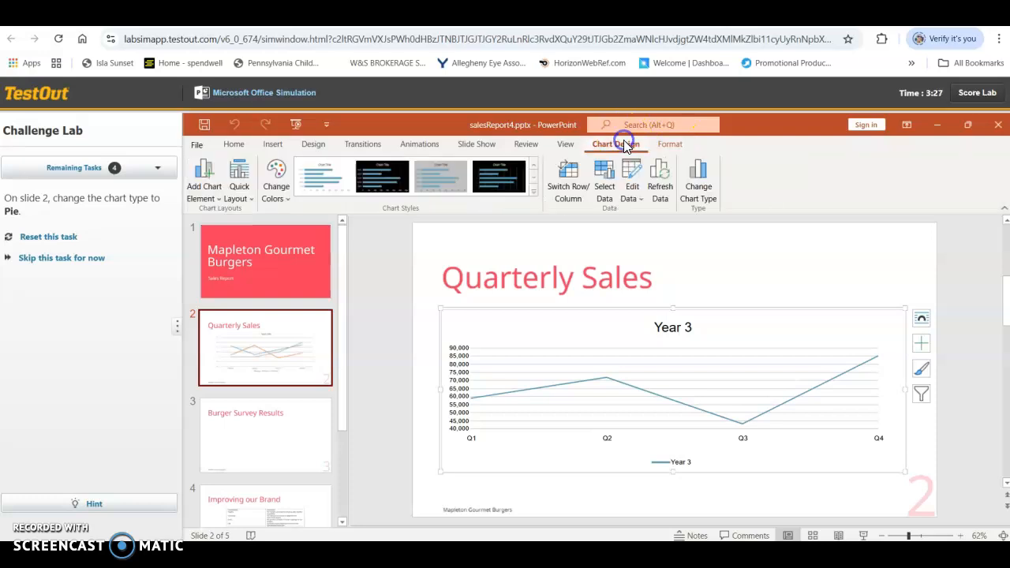
left_click(706, 207)
left_click(246, 218)
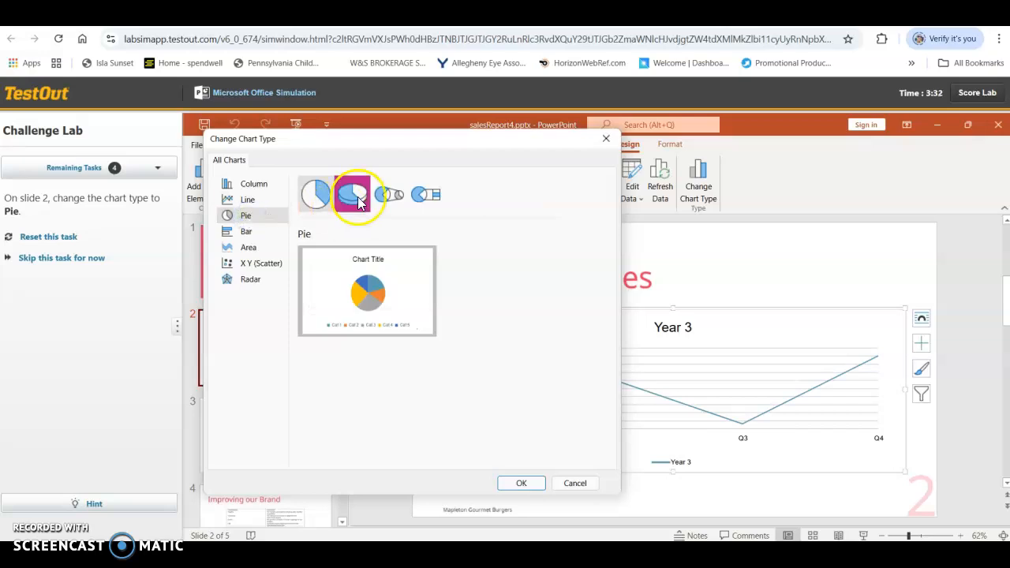
left_click(359, 202)
left_click(320, 203)
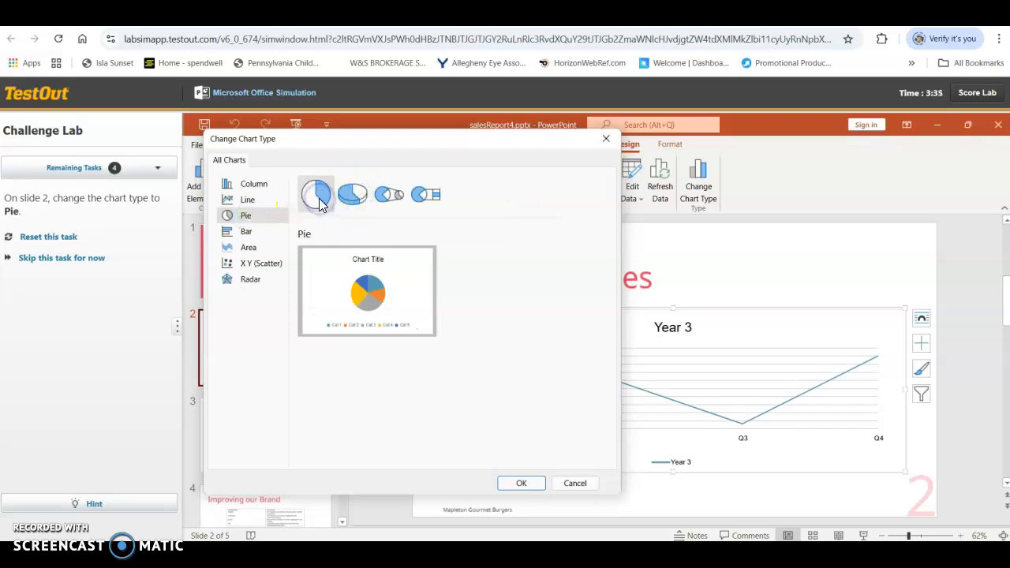
left_click(517, 484)
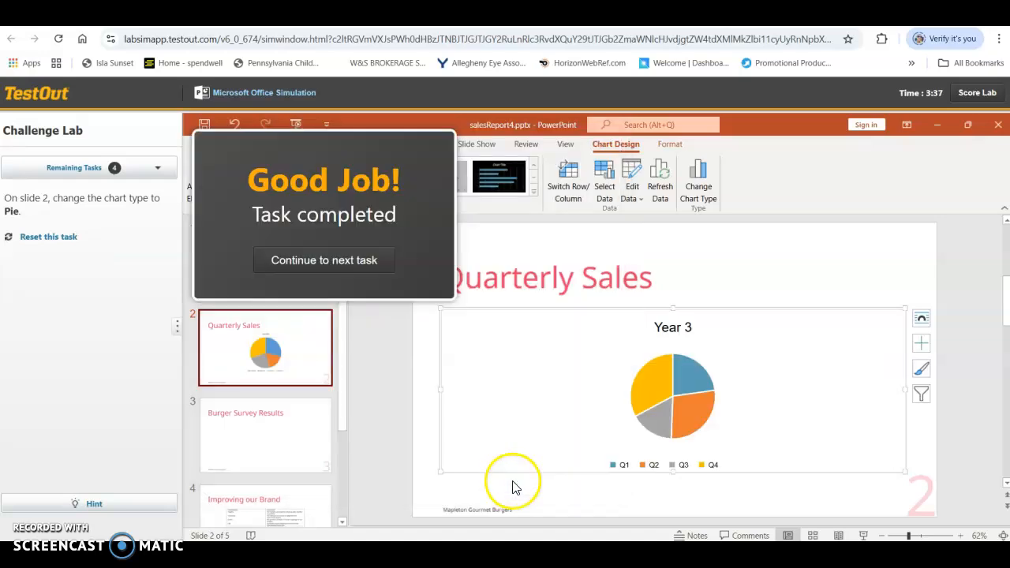
left_click(350, 262)
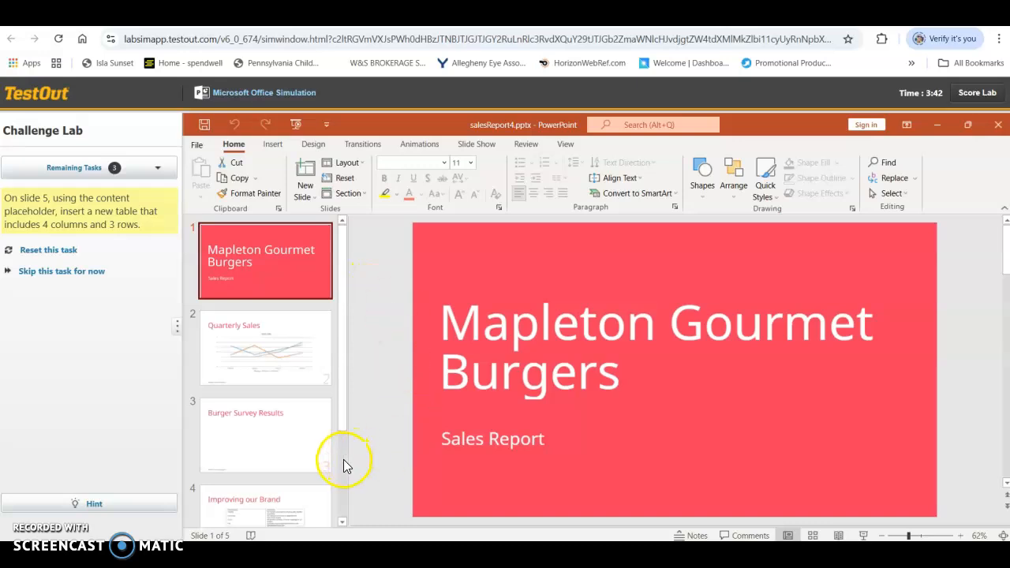
Insert a table with 4 columns and 3 rows into slide 5's content placeholder and continue to the next task.
scroll(343, 459, "down", 3)
left_click(276, 454)
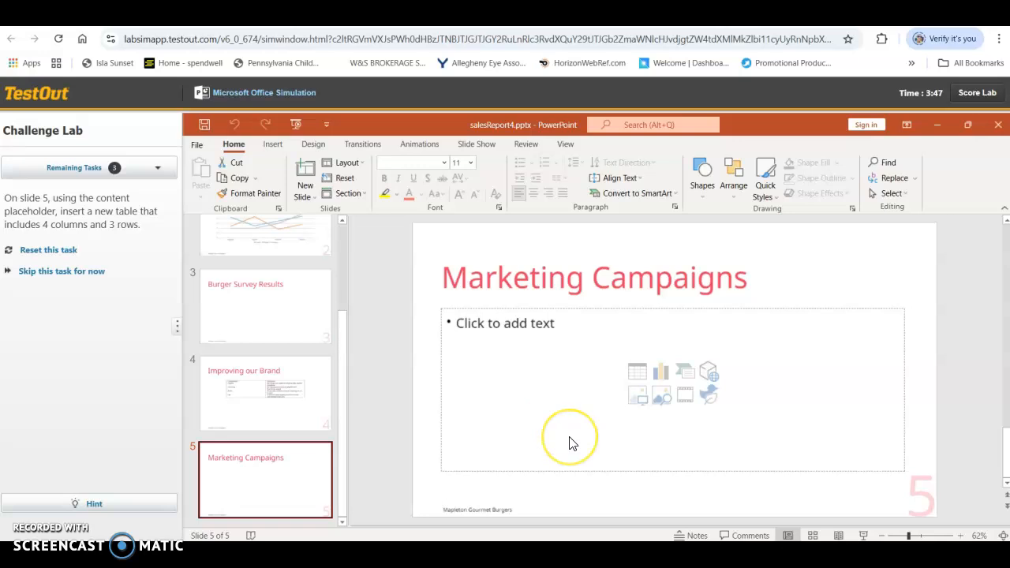
left_click(637, 372)
left_click(653, 332)
left_click(665, 338)
left_click(603, 363)
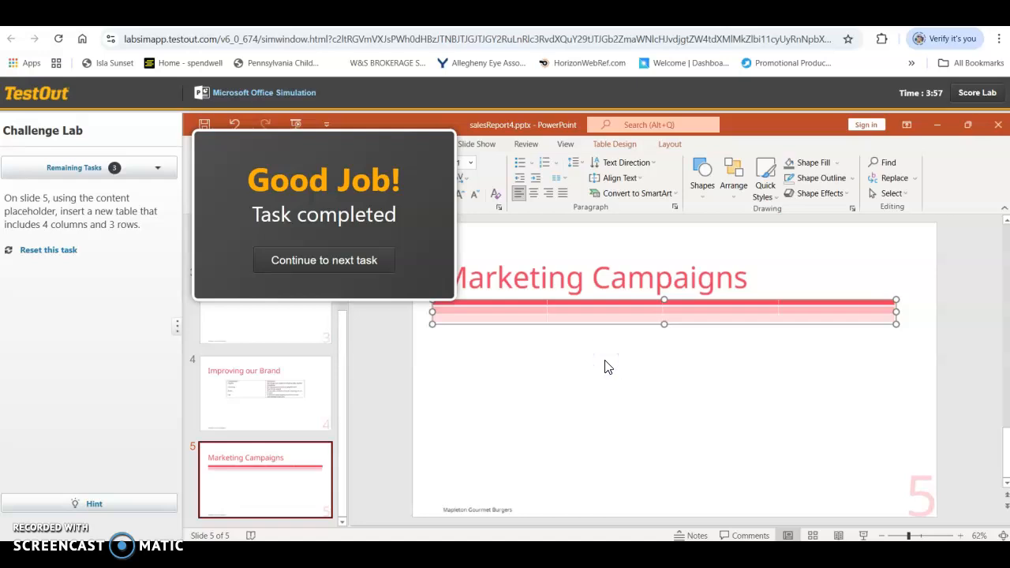
left_click(387, 258)
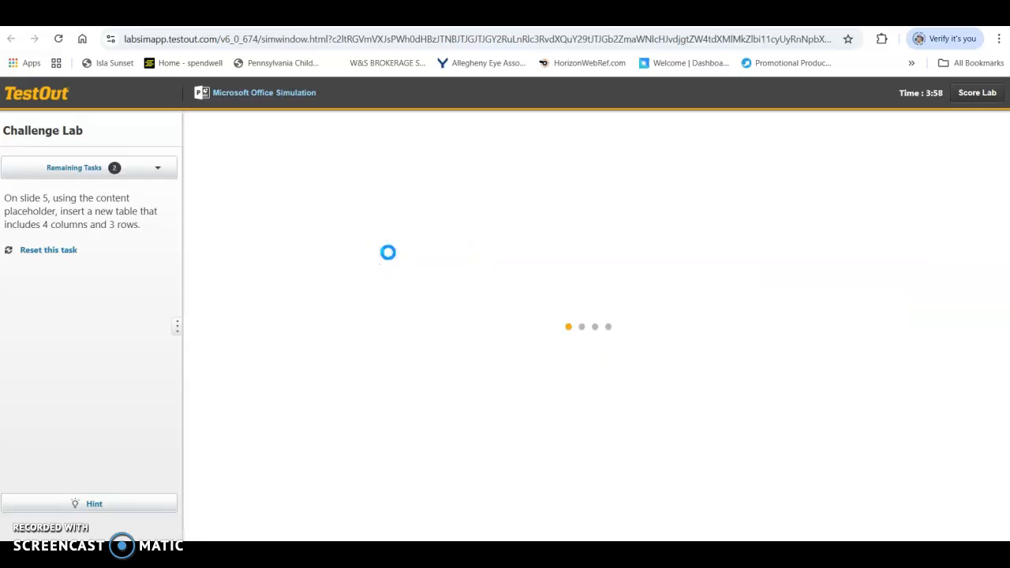